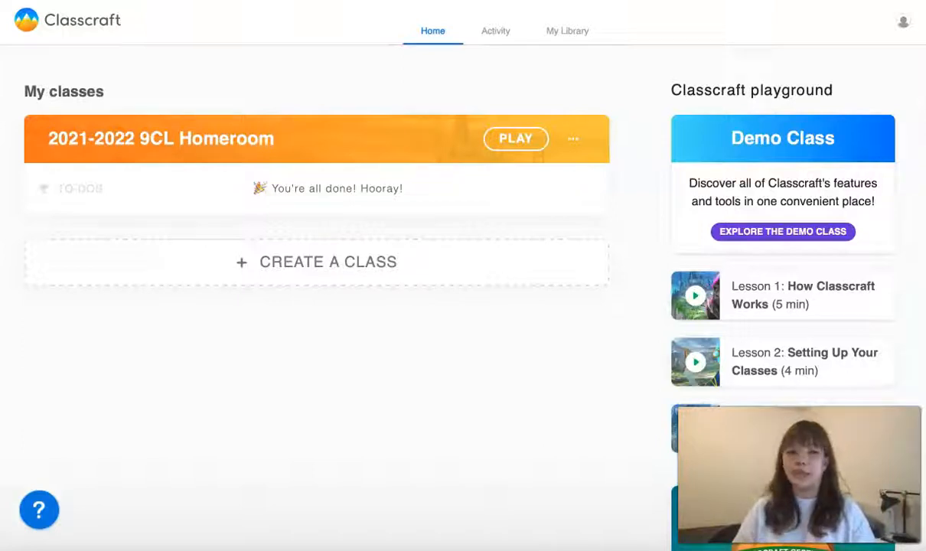
Open the 2021-2022 9CL Homeroom class dashboard with its eight students, then its class settings.
click(228, 141)
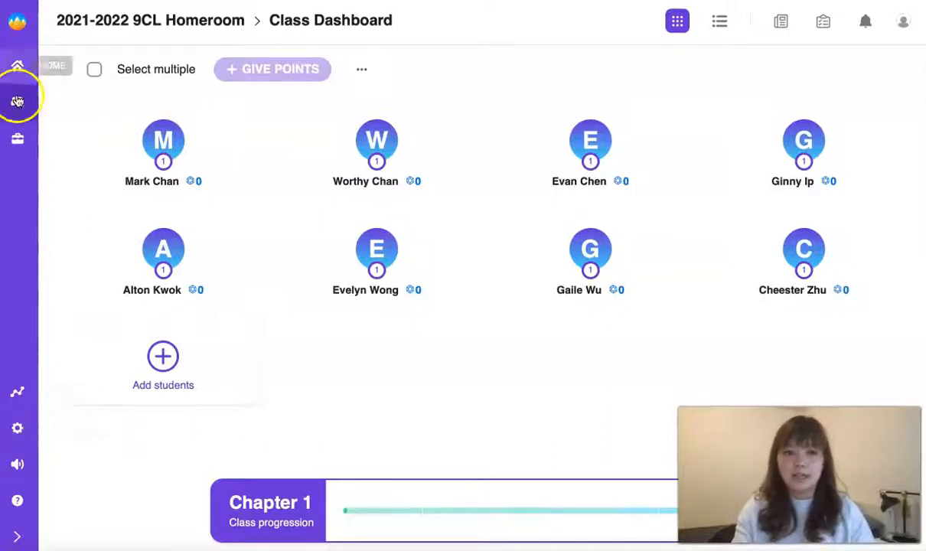
click(17, 428)
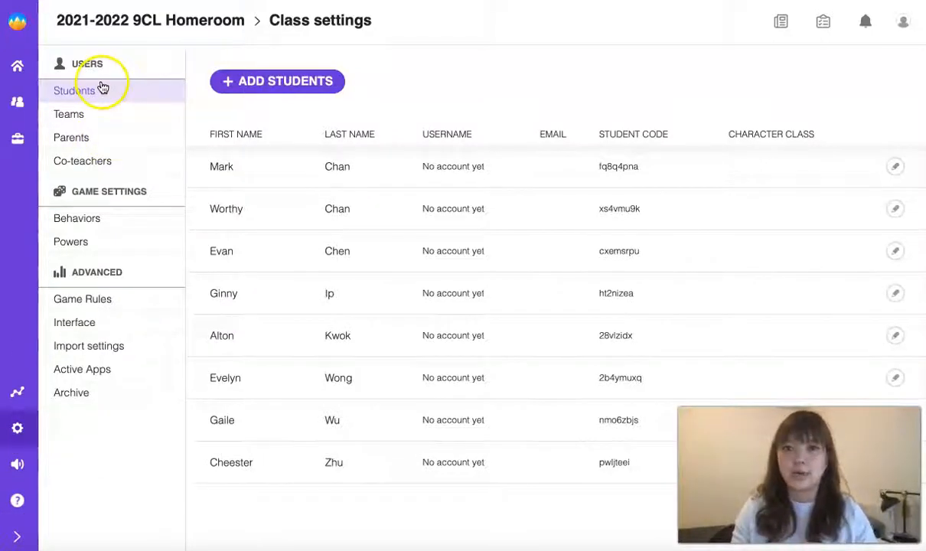
Add a new student to the Homeroom roster by entering their first and last name and saving.
click(260, 83)
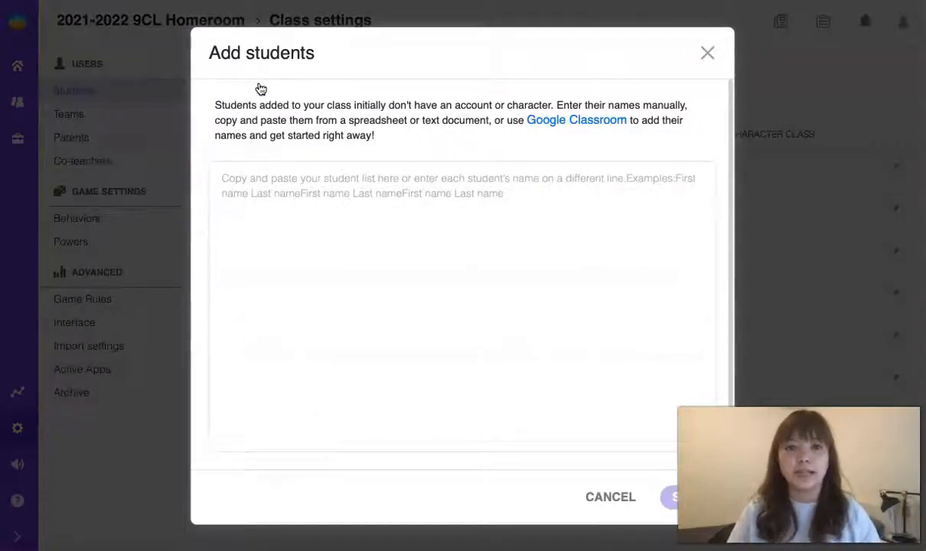
click(291, 170)
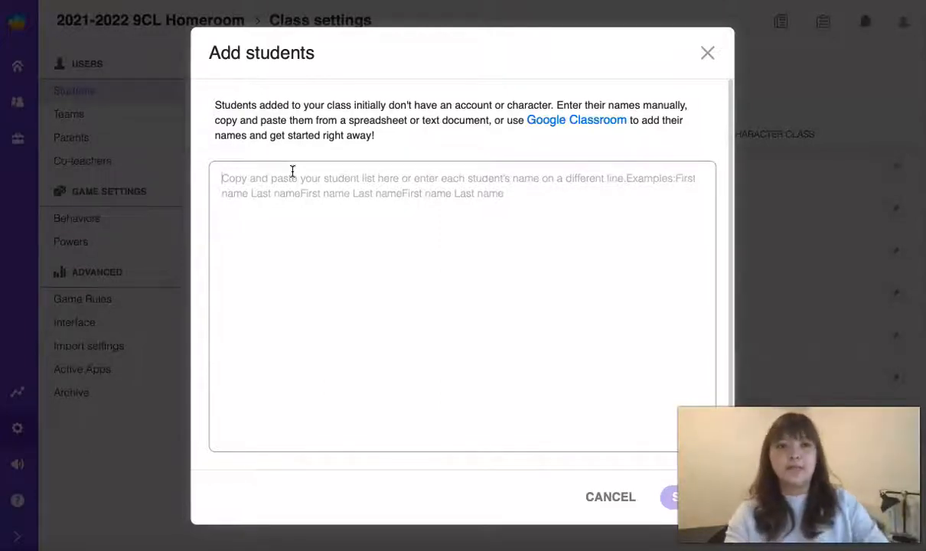
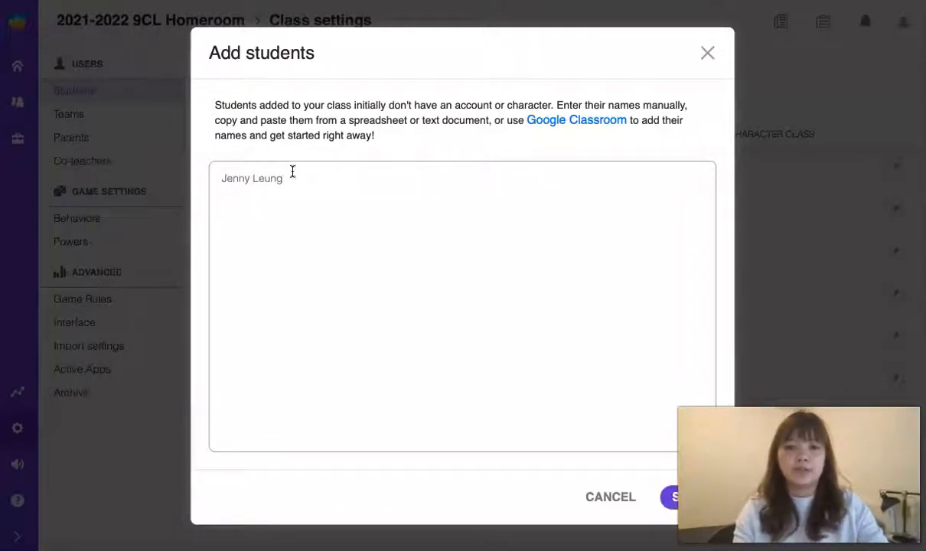
click(670, 499)
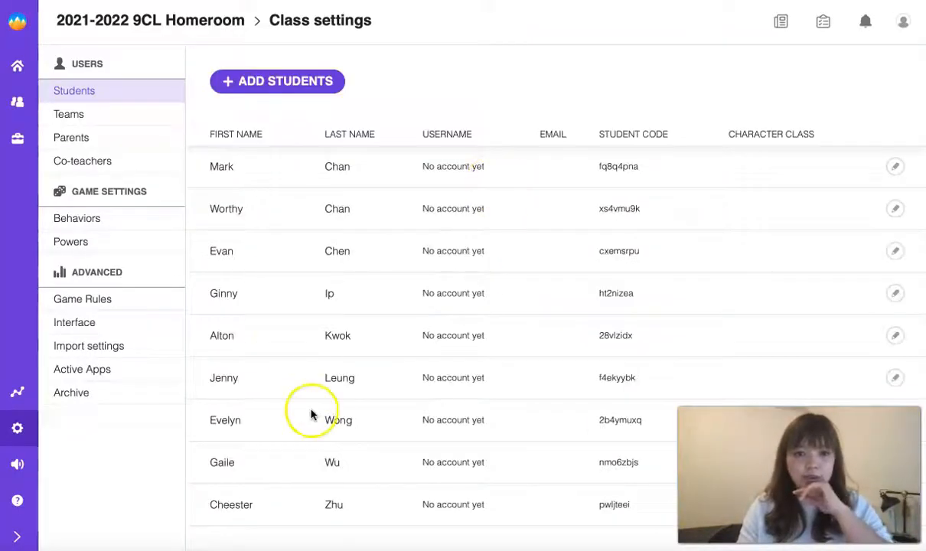
Remove the newly added student from the class, leaving eight students on the roster.
click(894, 379)
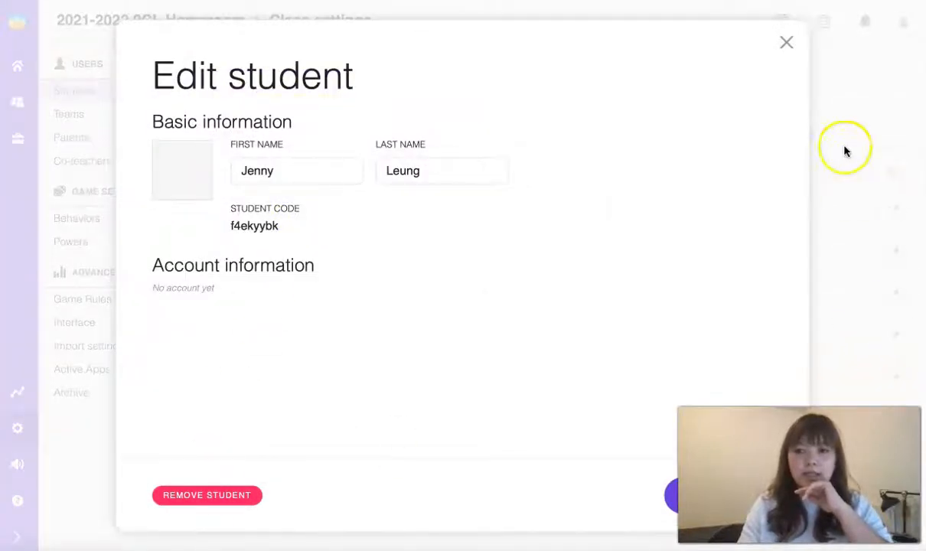
click(785, 44)
click(893, 378)
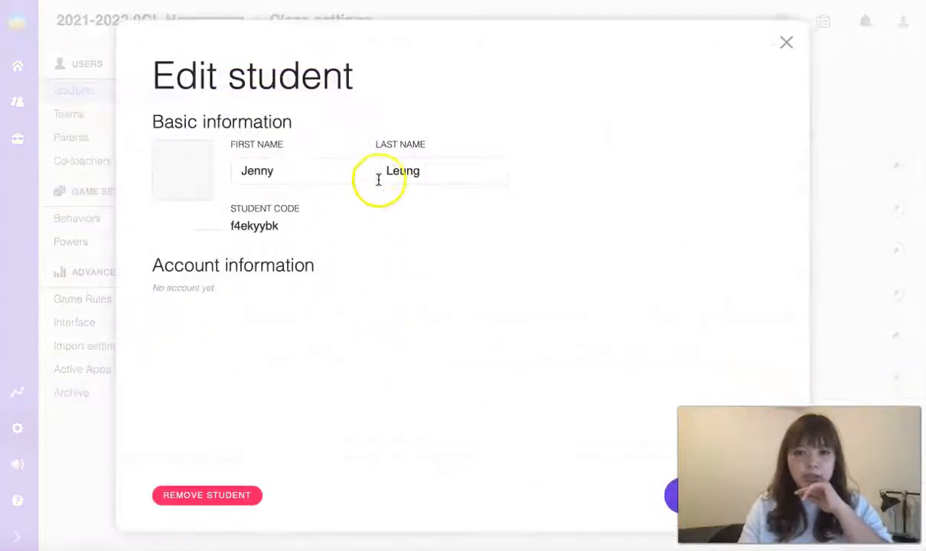
click(211, 493)
click(155, 495)
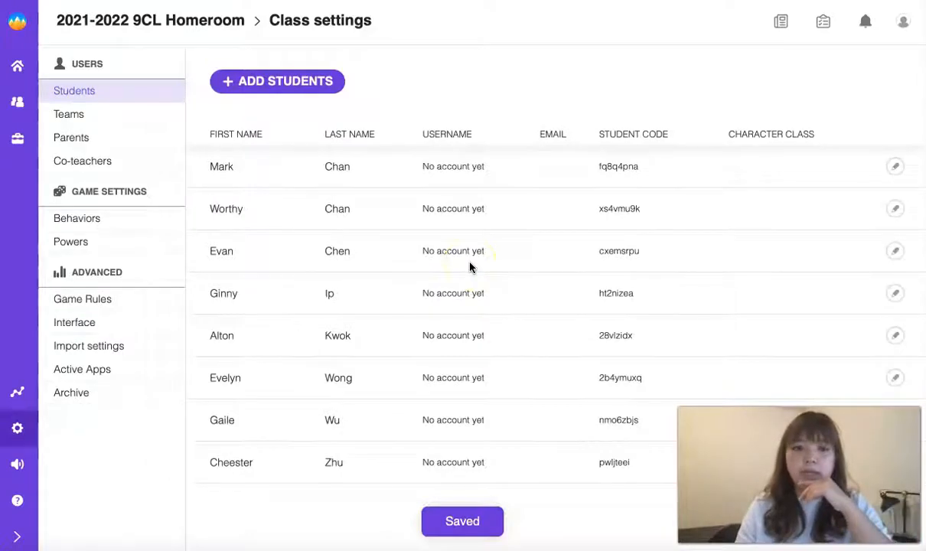
Create Team 1 and Team 2 by dragging four unassigned students into each.
click(142, 115)
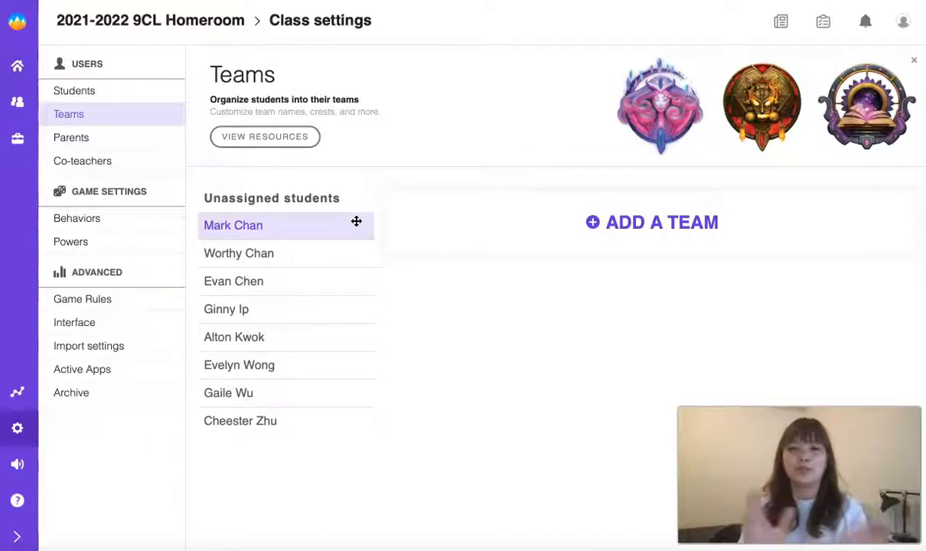
drag(318, 233, 469, 215)
drag(309, 233, 459, 230)
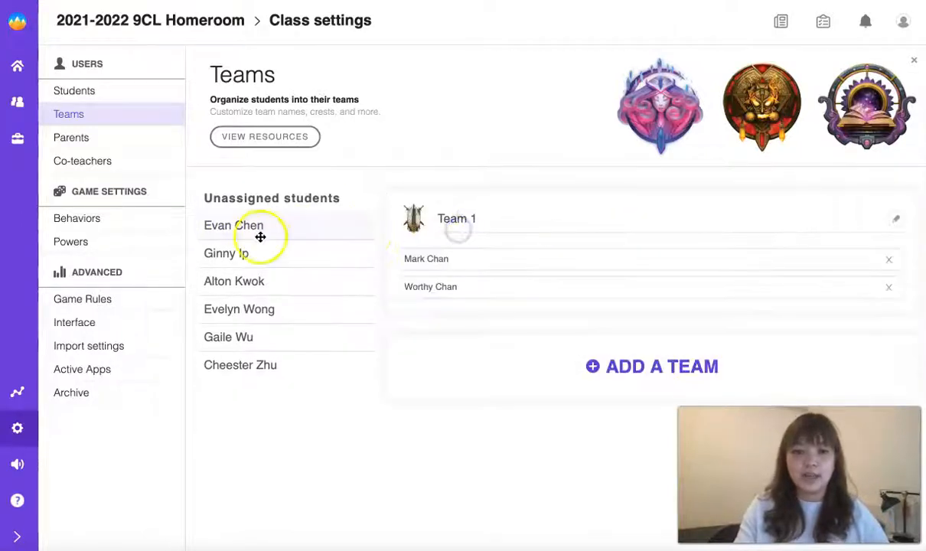
drag(252, 230, 437, 229)
drag(287, 256, 495, 250)
drag(267, 222, 477, 351)
drag(337, 230, 504, 340)
drag(293, 222, 495, 341)
Open the Parents settings listing each student with a parent code and no linked parent.
scroll(494, 341, down, 3)
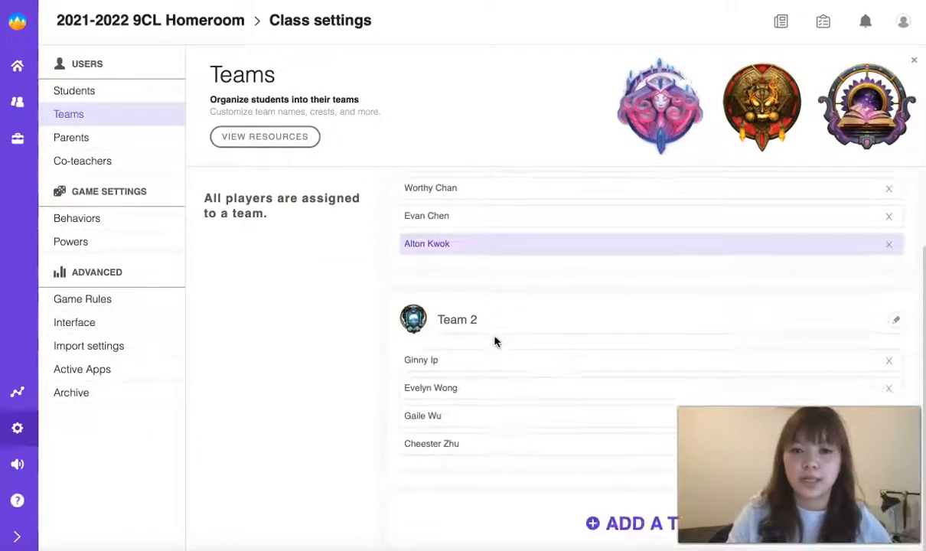
scroll(494, 341, up, 2)
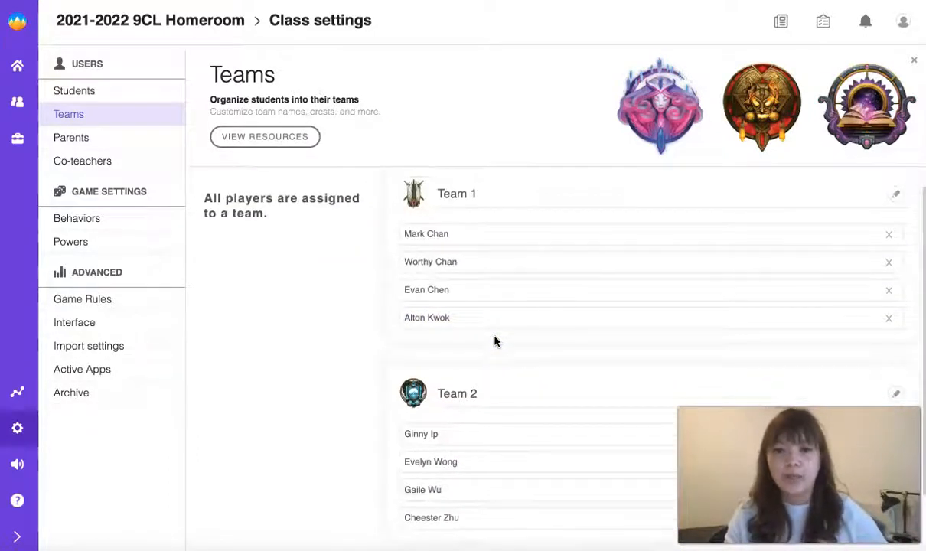
click(494, 197)
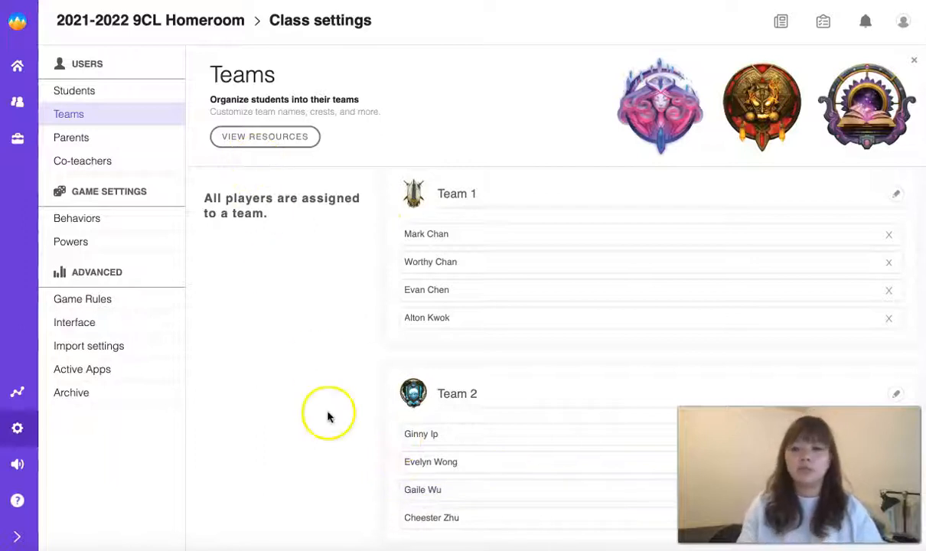
scroll(531, 372, down, 1)
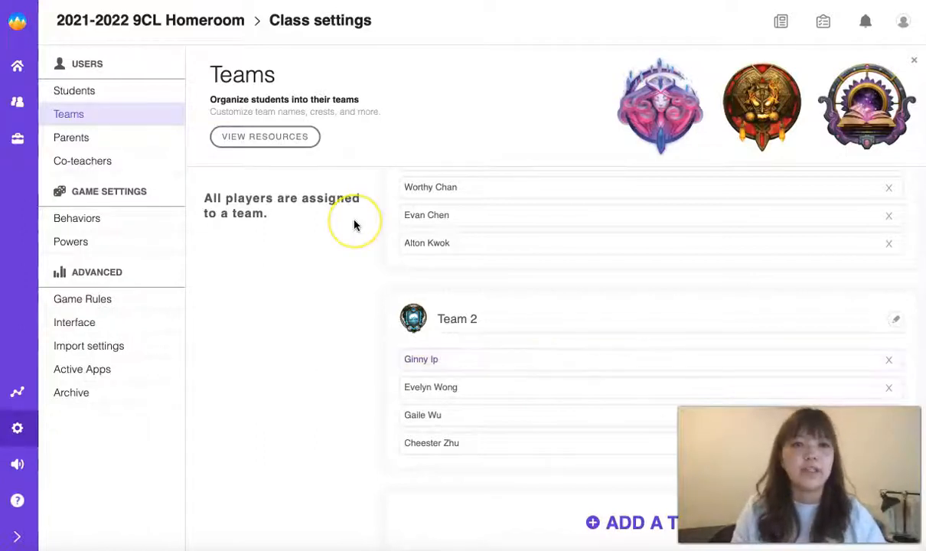
scroll(518, 233, up, 1)
click(107, 142)
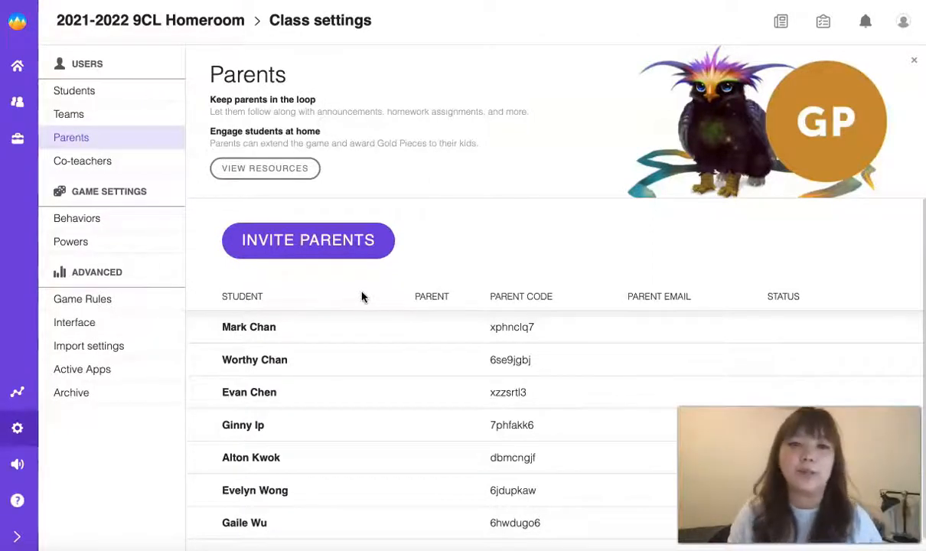
Go from Co-teachers to the Behaviors page showing the +100 XP goal-setting behavior.
click(104, 173)
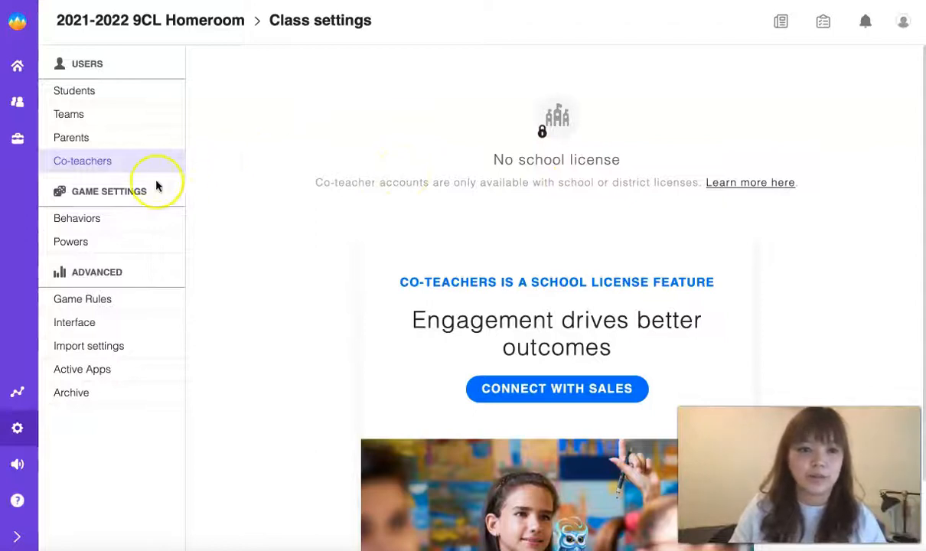
click(112, 223)
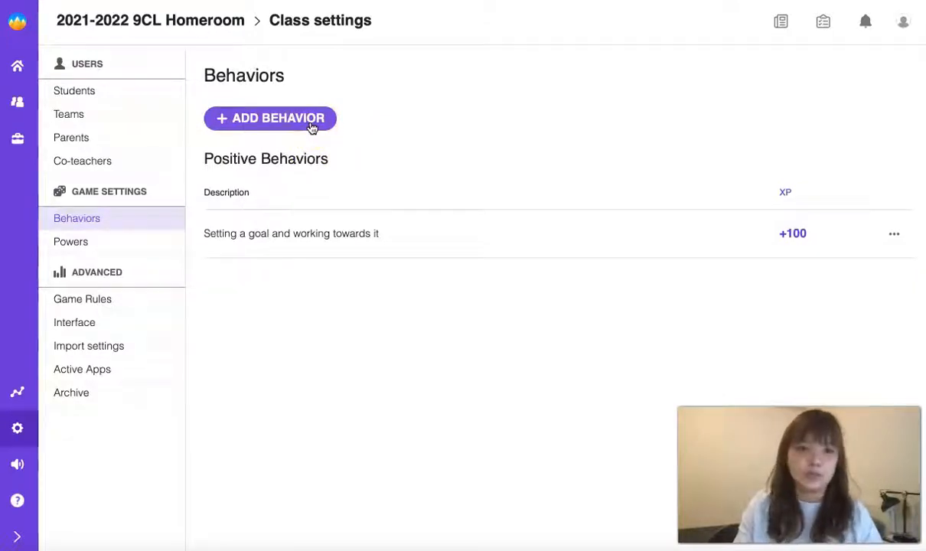
Add the positive behavior 'Complete weekly journal' at Medium priority worth 100 XP.
click(311, 127)
click(331, 228)
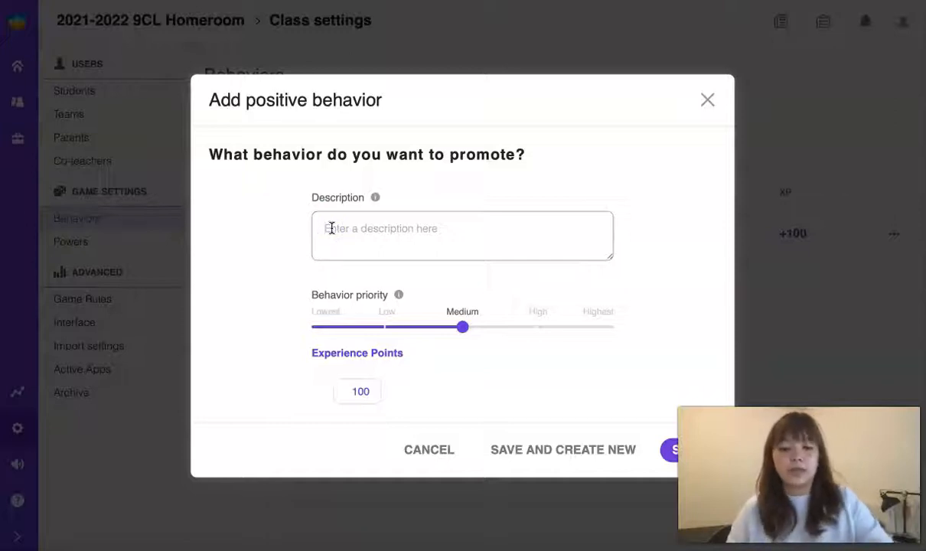
text(Complete week)
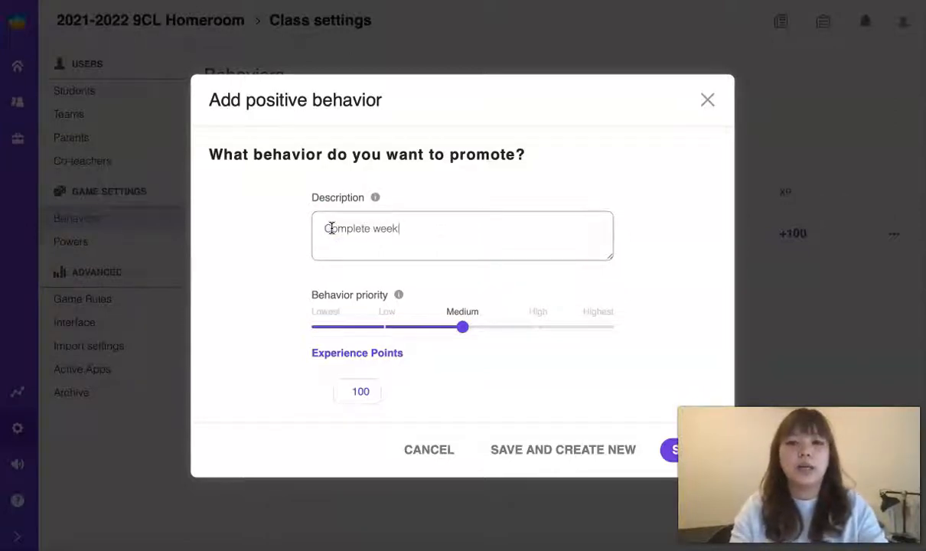
text(ly journal)
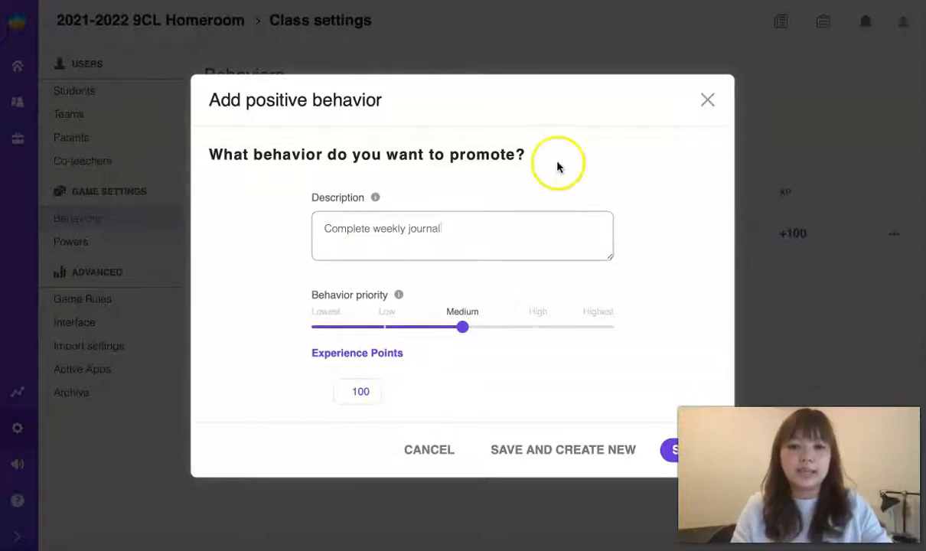
click(539, 329)
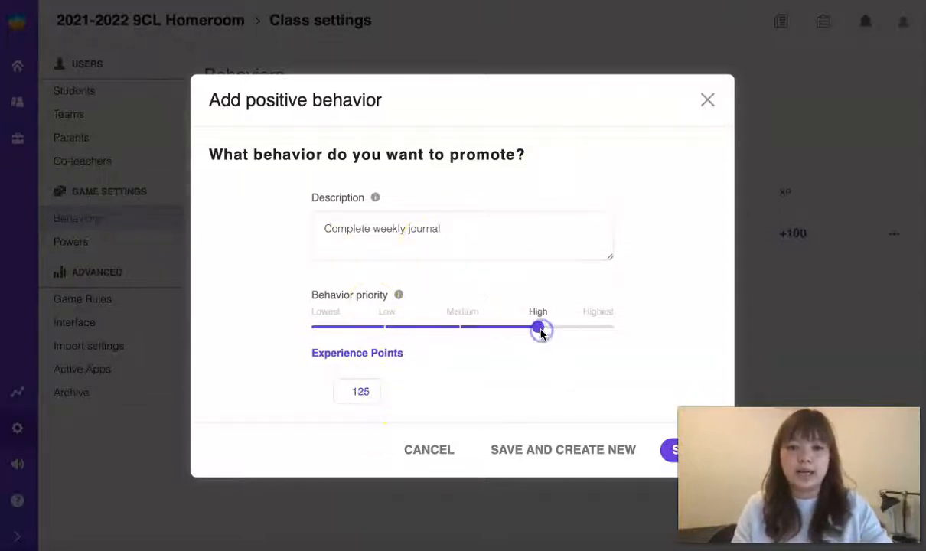
click(460, 329)
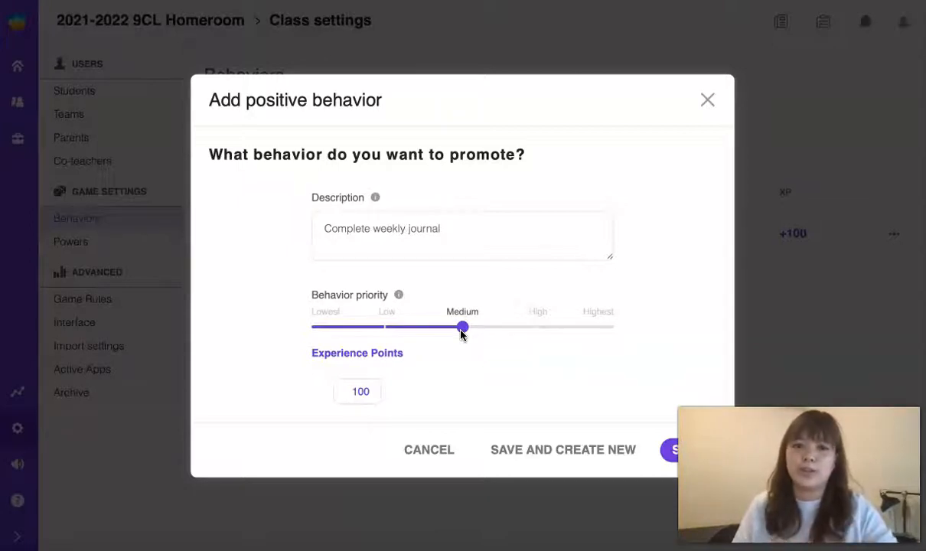
click(381, 384)
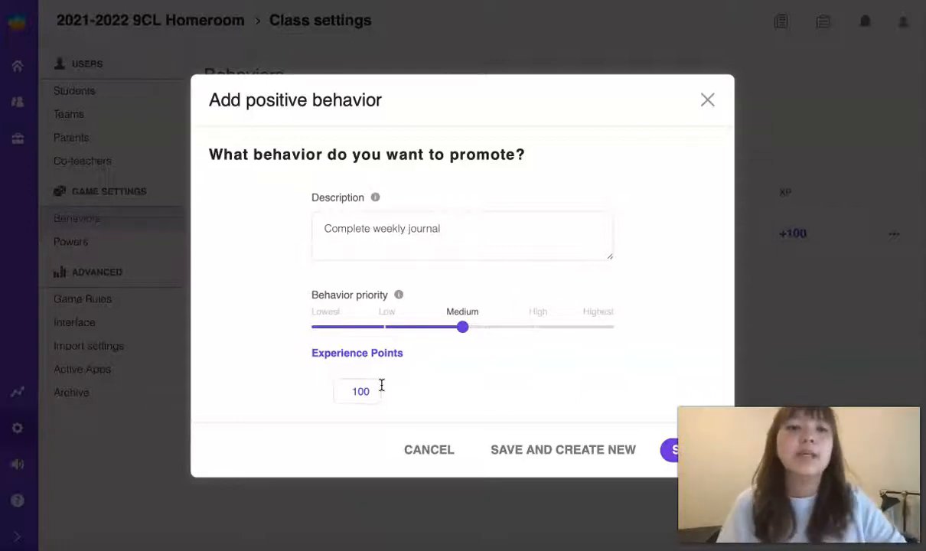
click(372, 392)
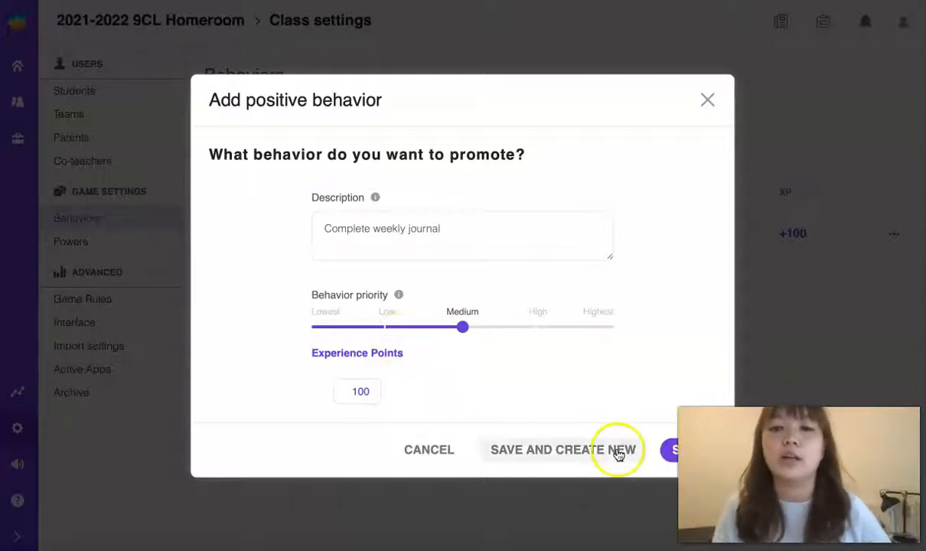
click(673, 456)
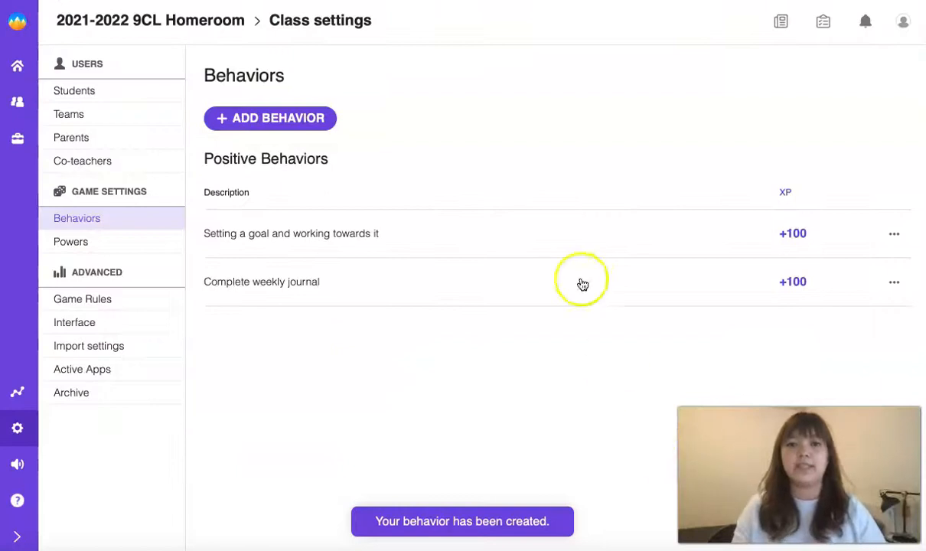
click(894, 281)
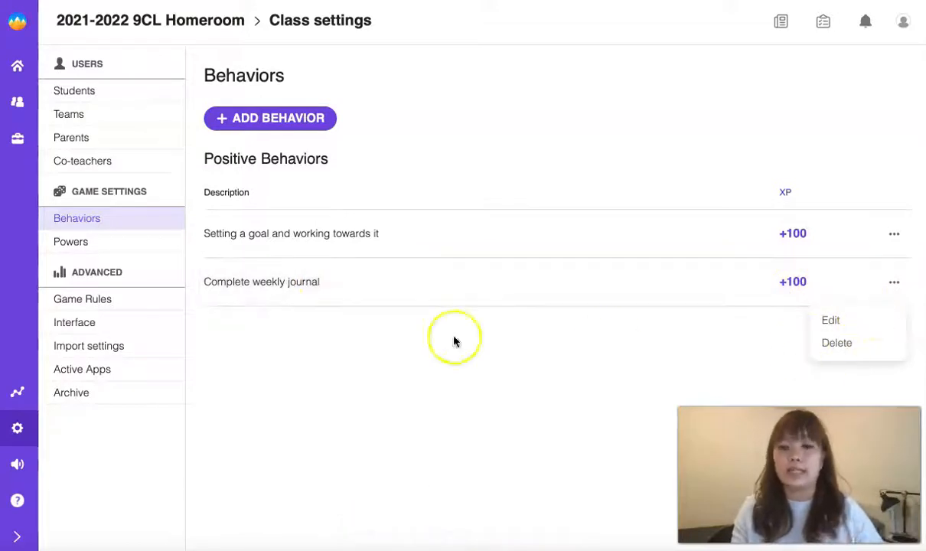
Open the Powers settings listing Eagle Eyes, Elemental Affinity and Meditation at 1 crystal each.
click(401, 342)
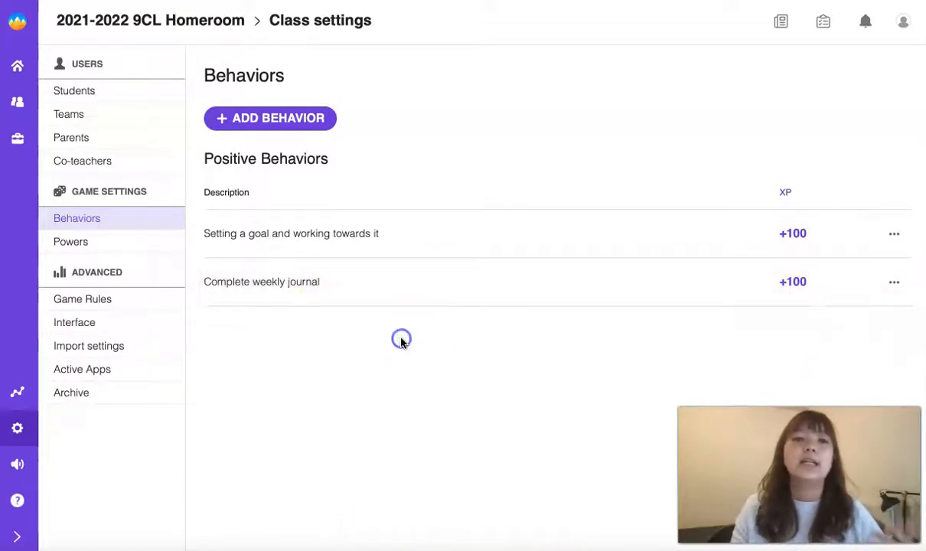
click(137, 243)
scroll(538, 226, down, 2)
scroll(538, 225, down, 9)
scroll(538, 225, up, 10)
Review the Guardian, Healer, Mage and Universal powers, then open the Game Rules settings.
click(463, 291)
scroll(463, 291, down, 1)
scroll(463, 292, up, 1)
scroll(463, 292, down, 1)
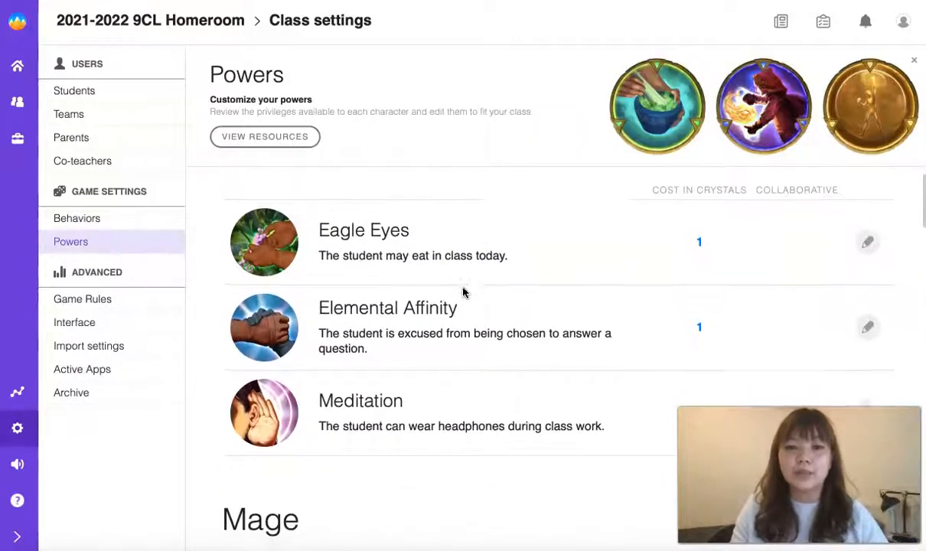
scroll(463, 292, up, 1)
click(469, 380)
scroll(469, 380, down, 5)
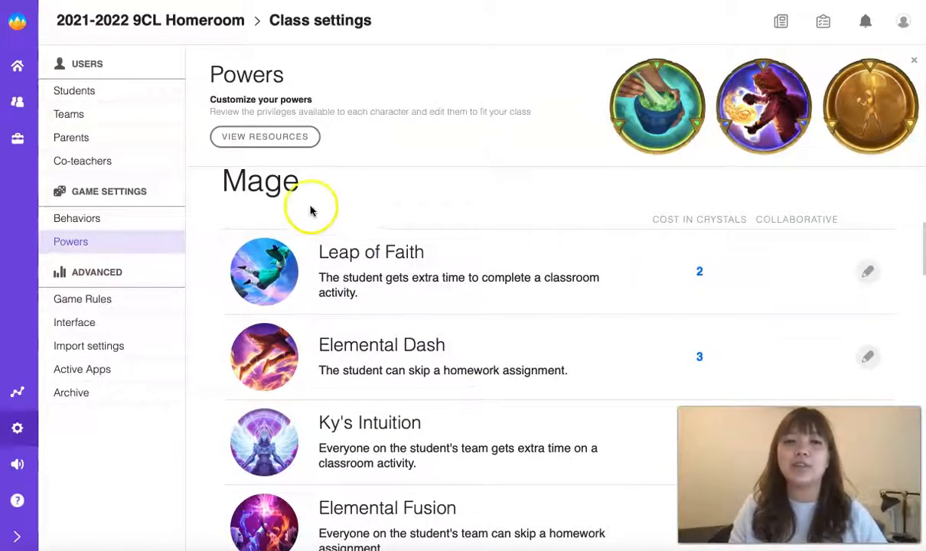
scroll(393, 330, down, 10)
scroll(393, 329, up, 1)
scroll(392, 329, down, 6)
scroll(392, 330, down, 10)
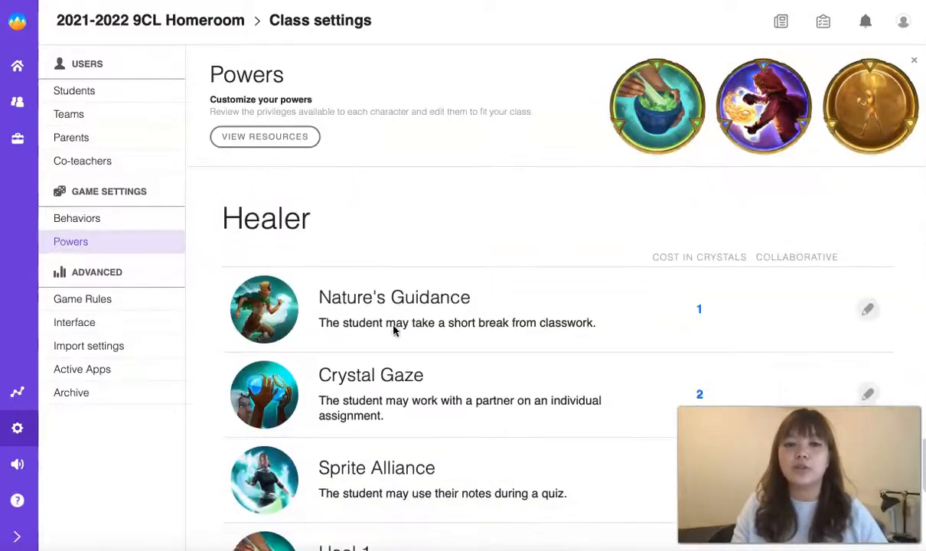
scroll(392, 329, up, 15)
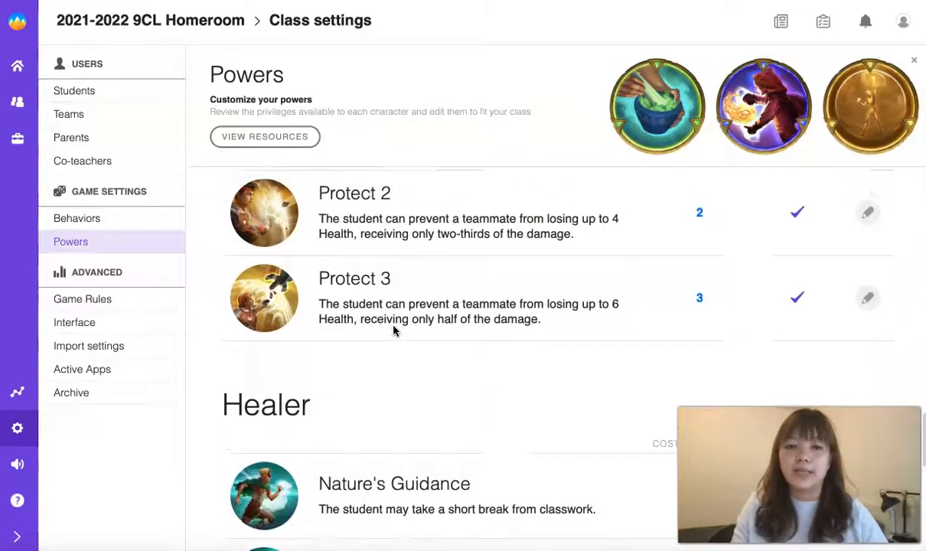
scroll(392, 329, up, 3)
scroll(393, 329, down, 2)
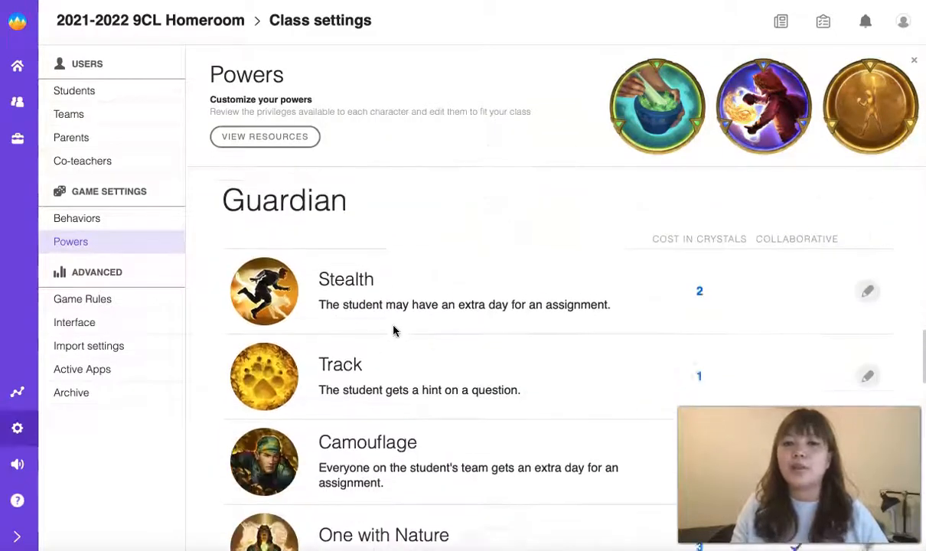
scroll(392, 330, up, 10)
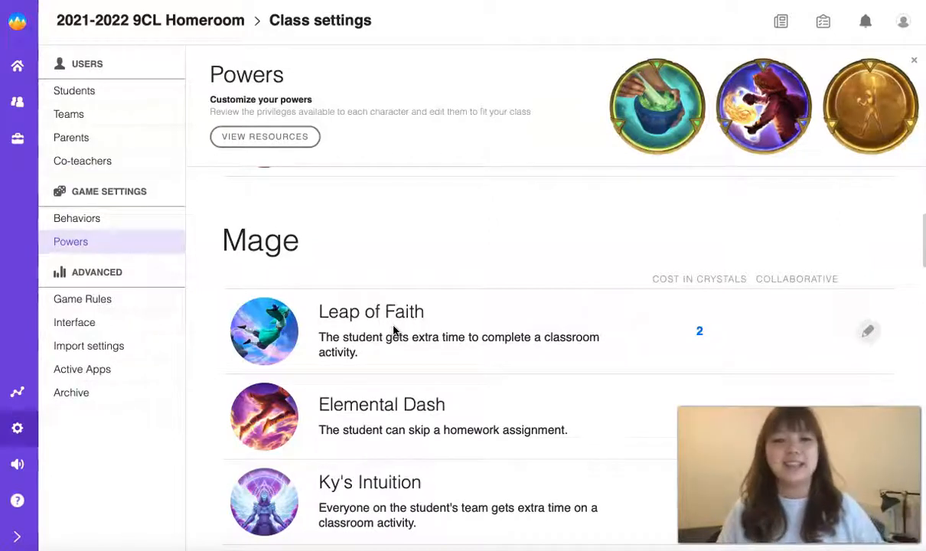
scroll(394, 330, down, 3)
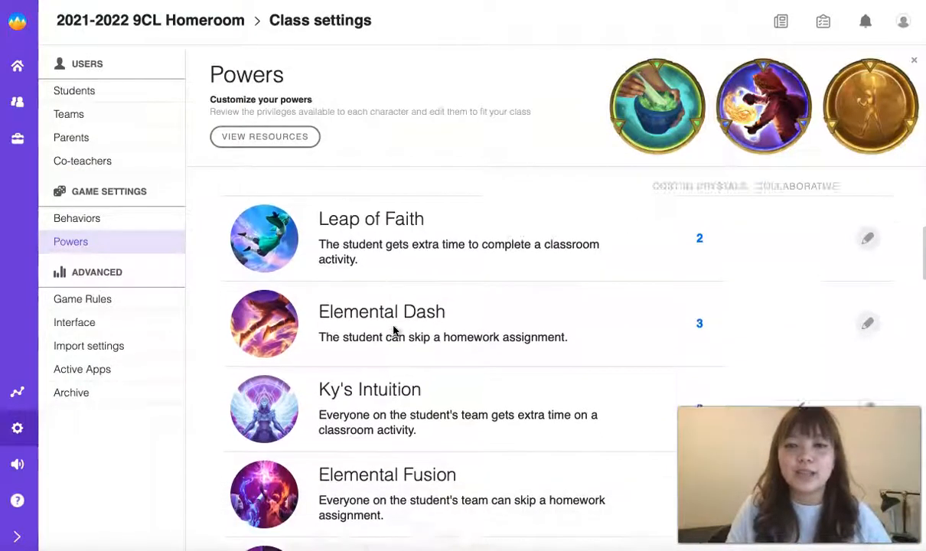
scroll(393, 329, down, 2)
scroll(393, 329, up, 5)
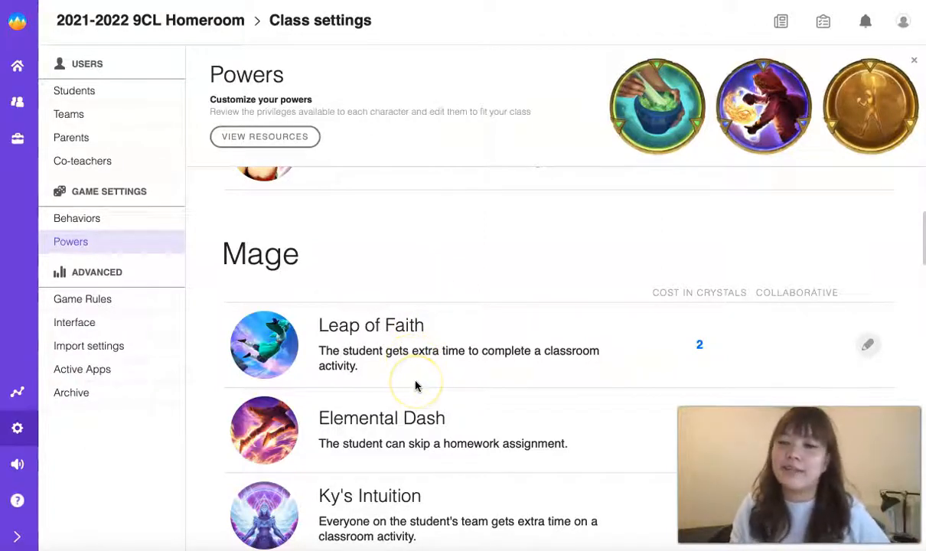
scroll(511, 364, down, 2)
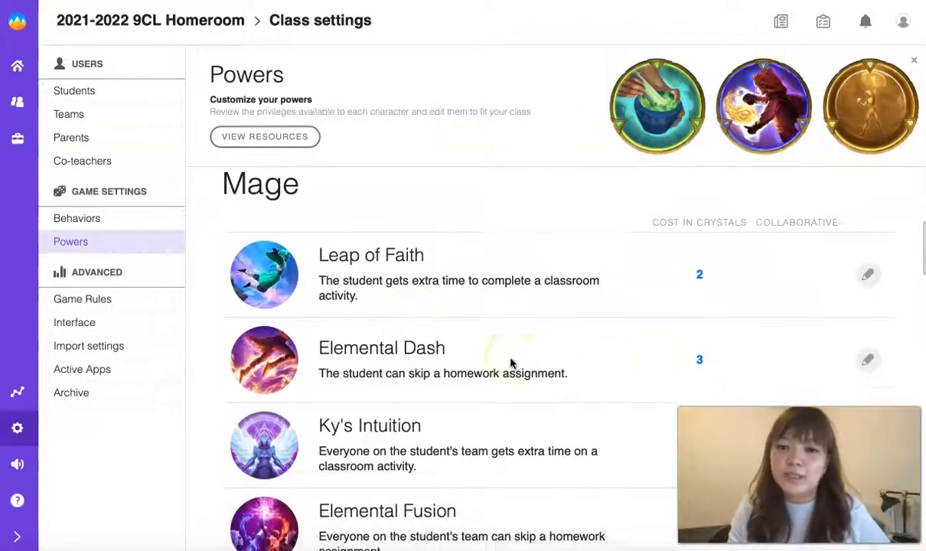
scroll(510, 362, down, 4)
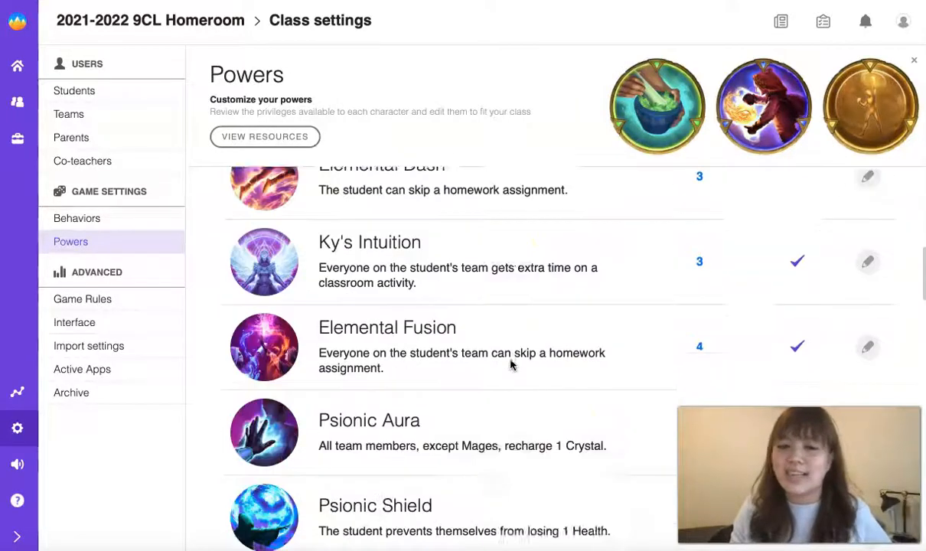
scroll(510, 364, up, 3)
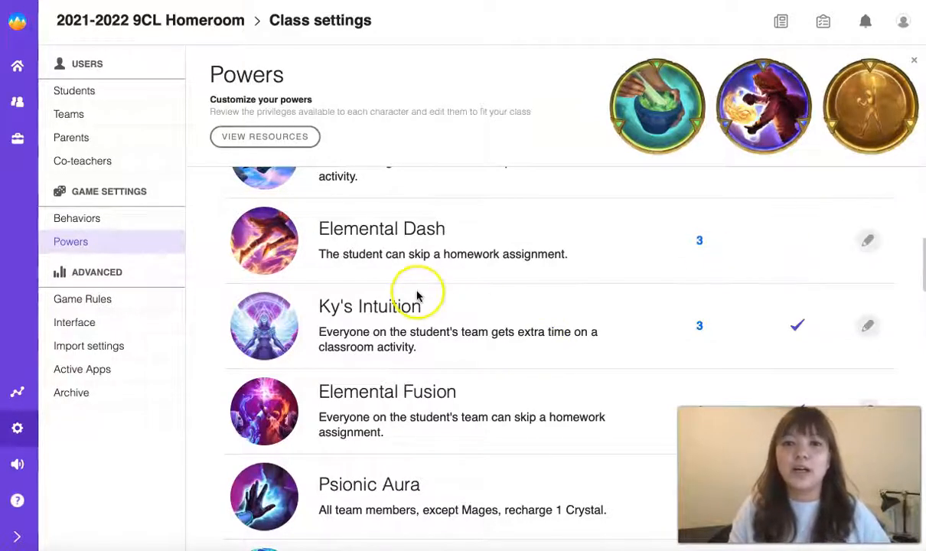
scroll(413, 289, up, 1)
scroll(416, 295, up, 1)
drag(435, 198, 300, 197)
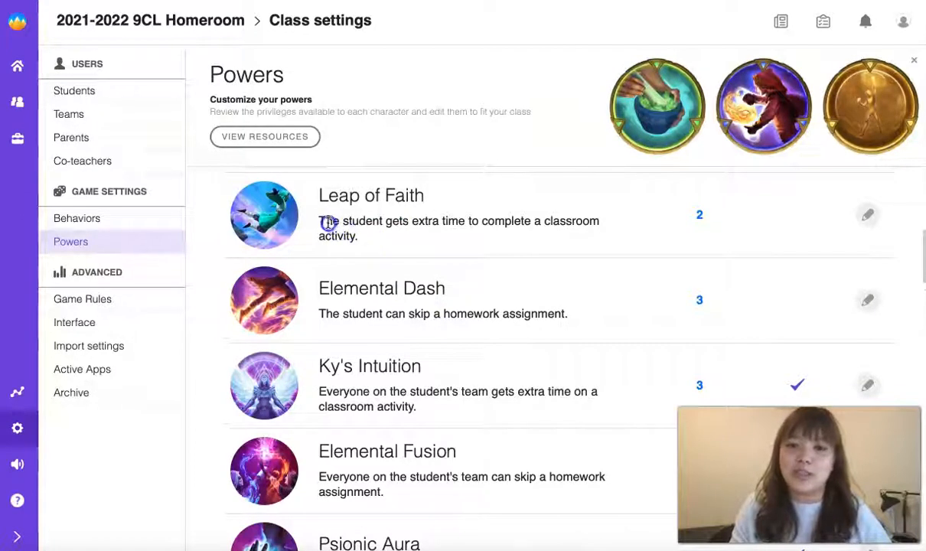
scroll(370, 235, up, 5)
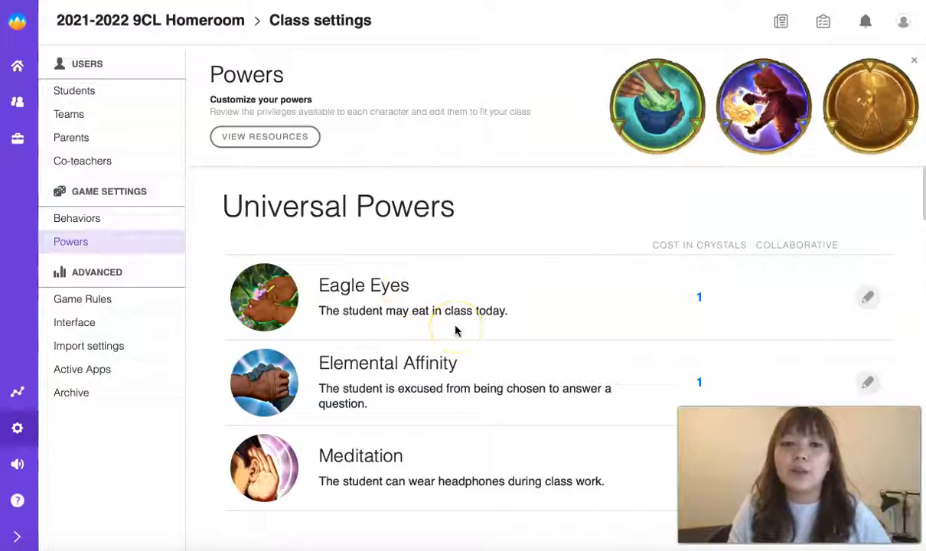
click(118, 298)
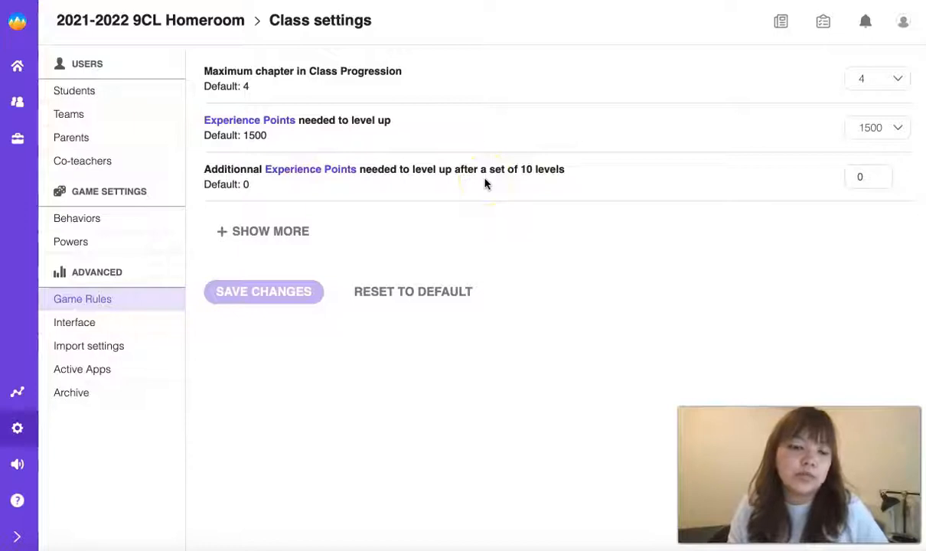
Show all game rules, reviewing Crystal, Health and Grade Converter (passing grade 60, 15 XP per point).
click(284, 233)
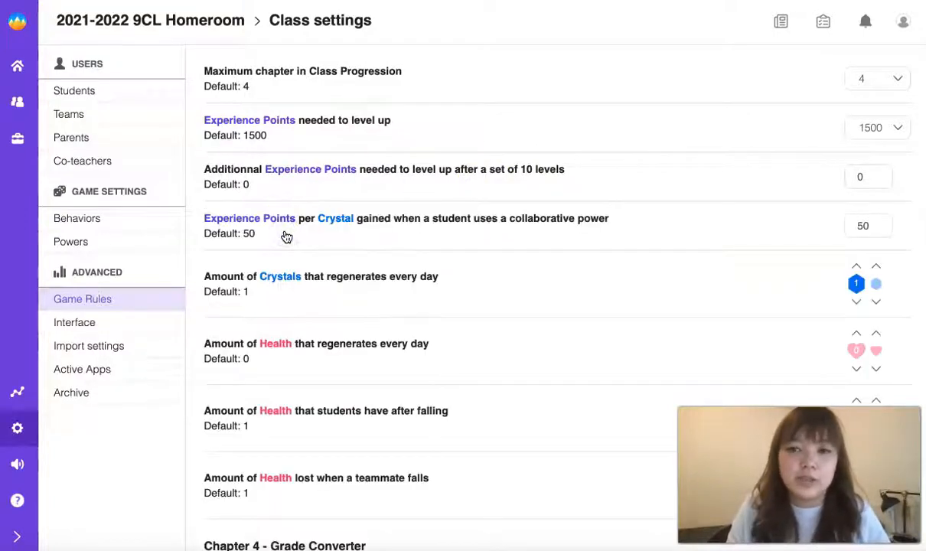
scroll(285, 237, down, 4)
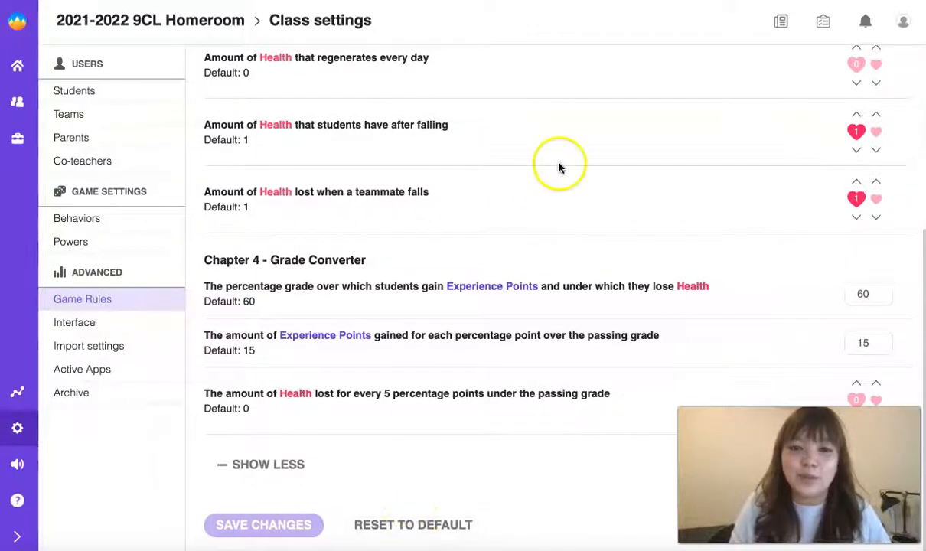
scroll(436, 523, up, 1)
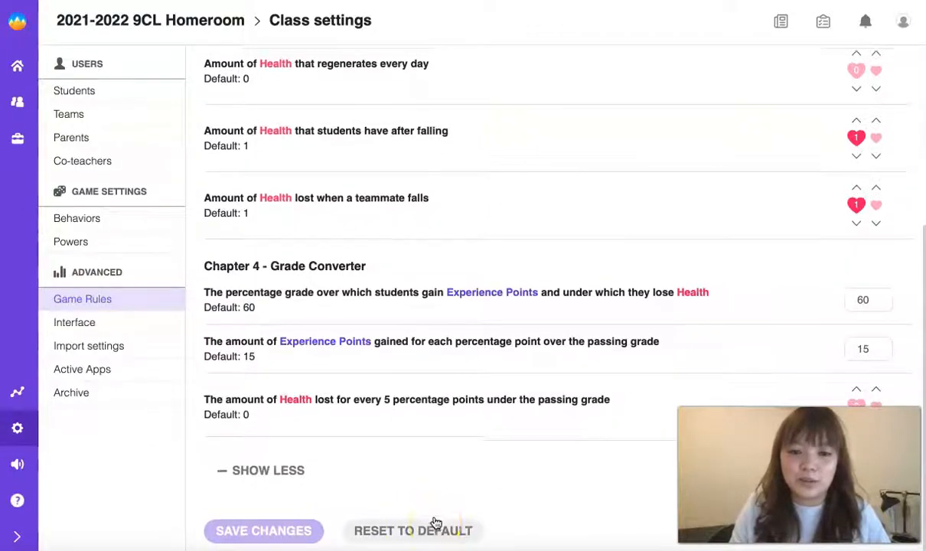
scroll(435, 523, up, 4)
scroll(394, 401, down, 3)
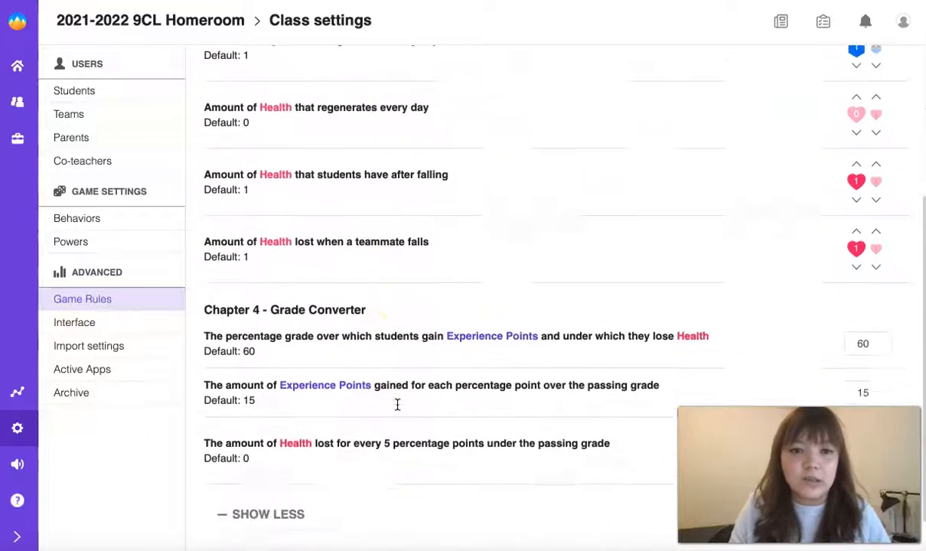
scroll(397, 404, down, 1)
scroll(397, 404, up, 1)
scroll(397, 404, down, 1)
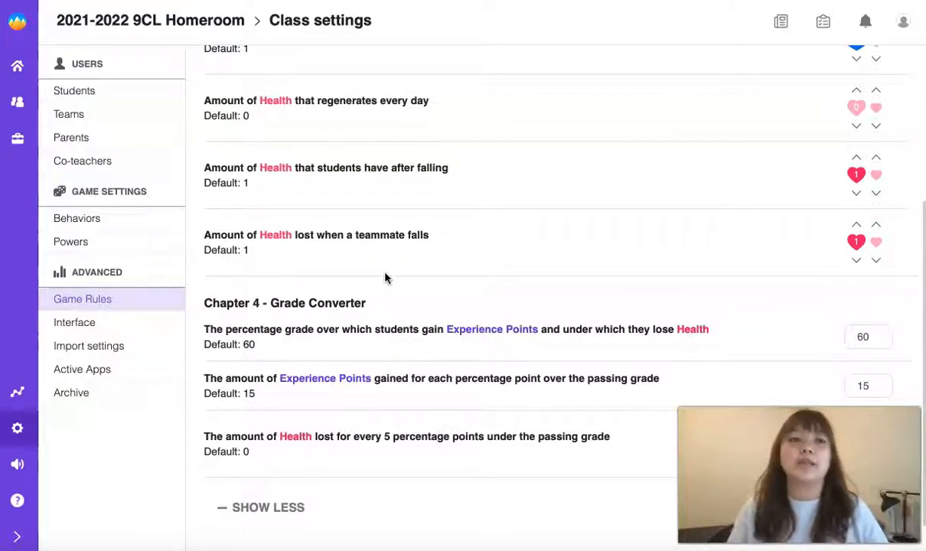
Review the Interface sound effect options, then bring up the Import settings page.
click(105, 323)
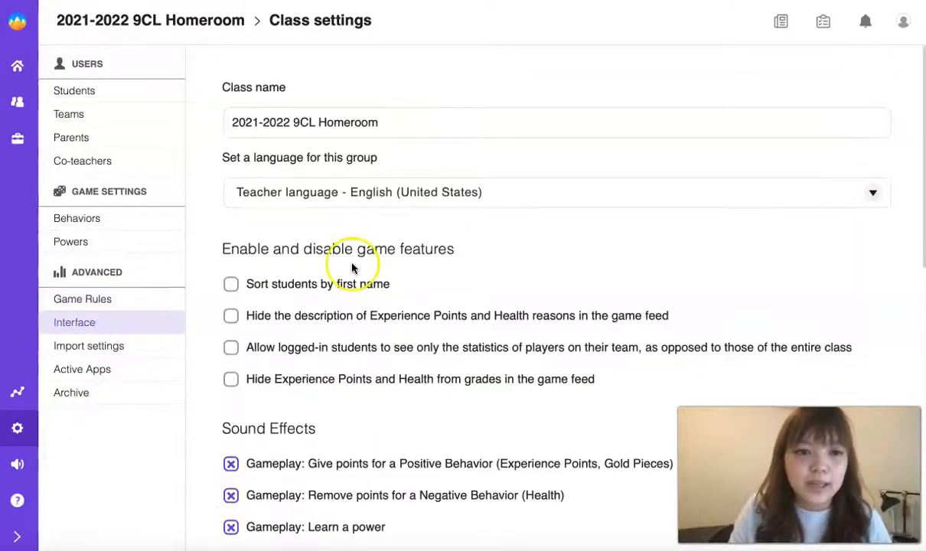
scroll(356, 378, down, 7)
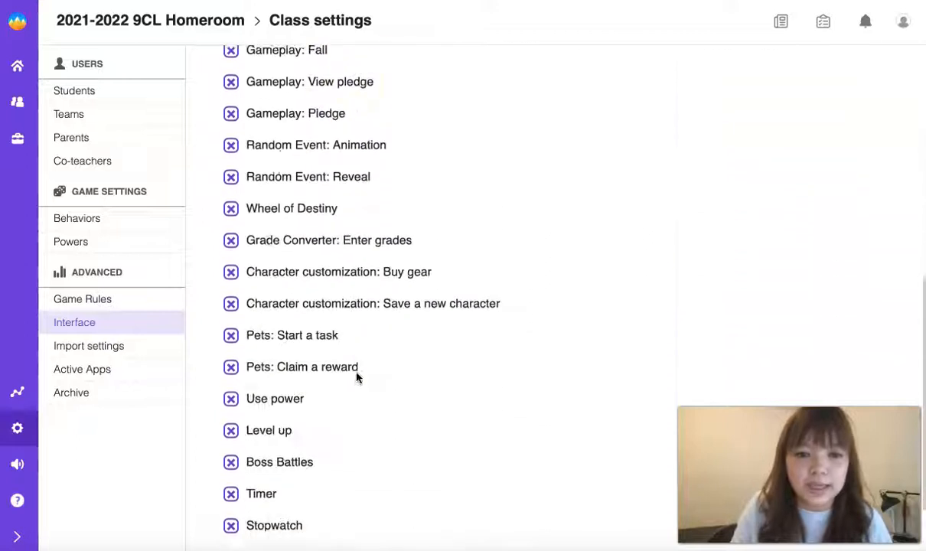
scroll(356, 378, down, 3)
click(125, 356)
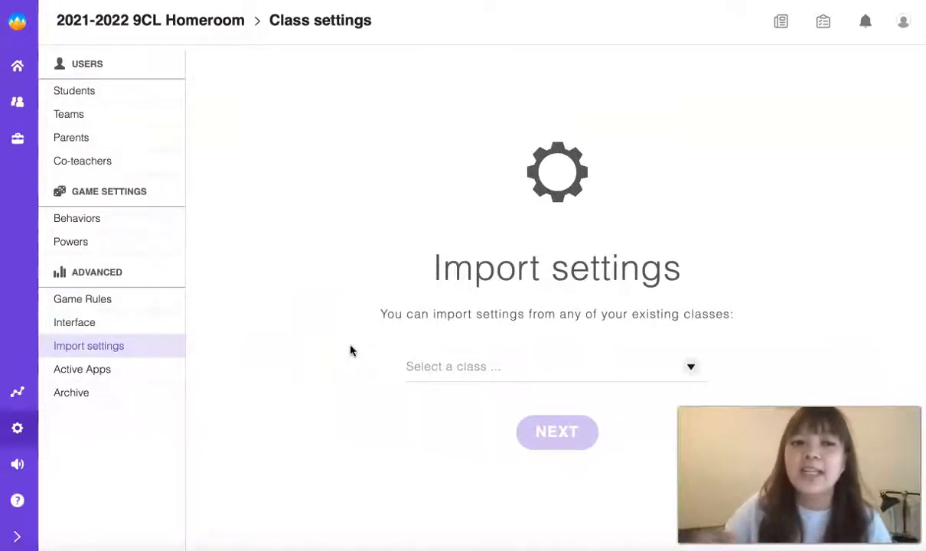
Check the Active Apps and partner integrations, then reopen the 2021-2022 9CL Homeroom class settings.
click(145, 369)
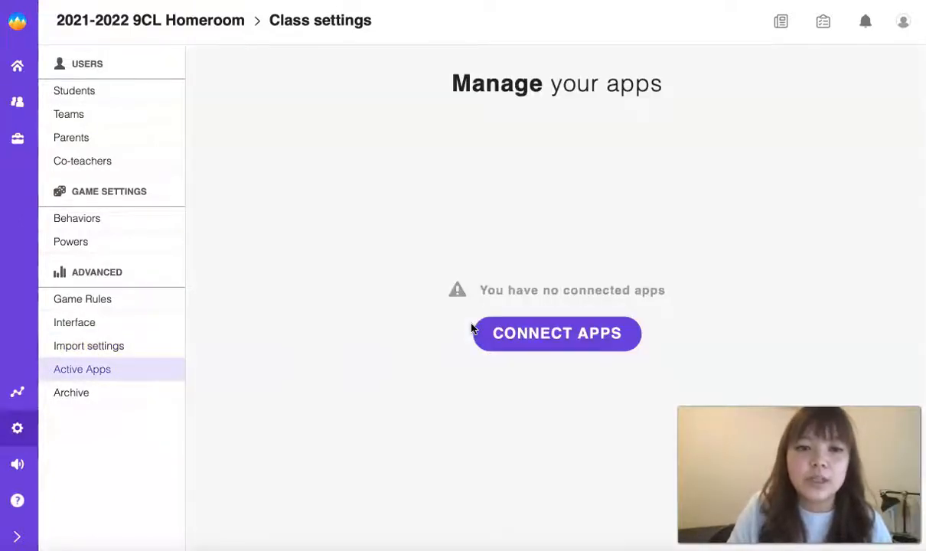
click(528, 340)
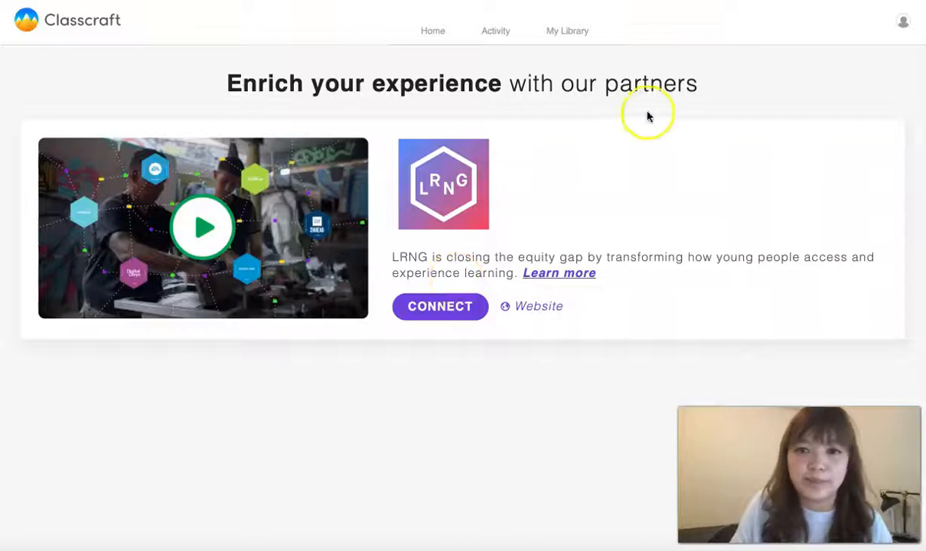
click(433, 31)
click(168, 143)
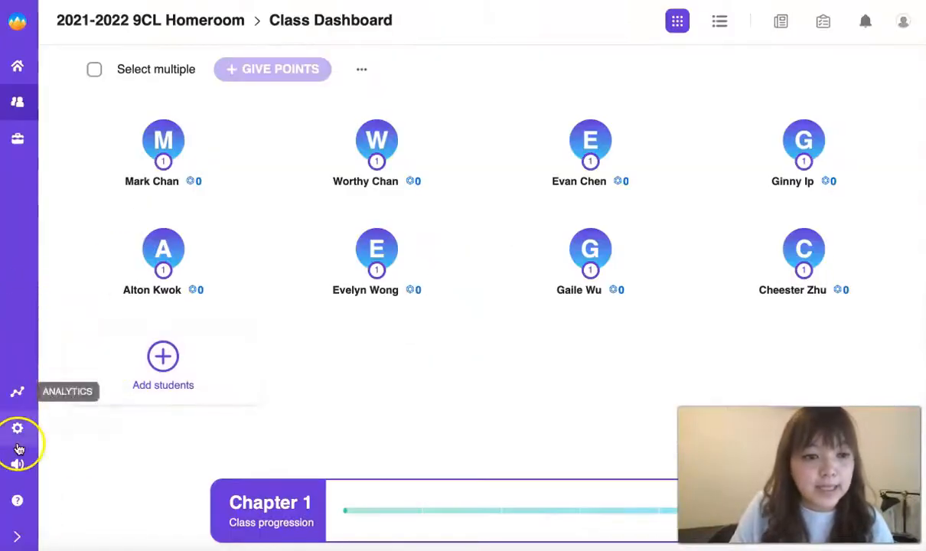
click(17, 430)
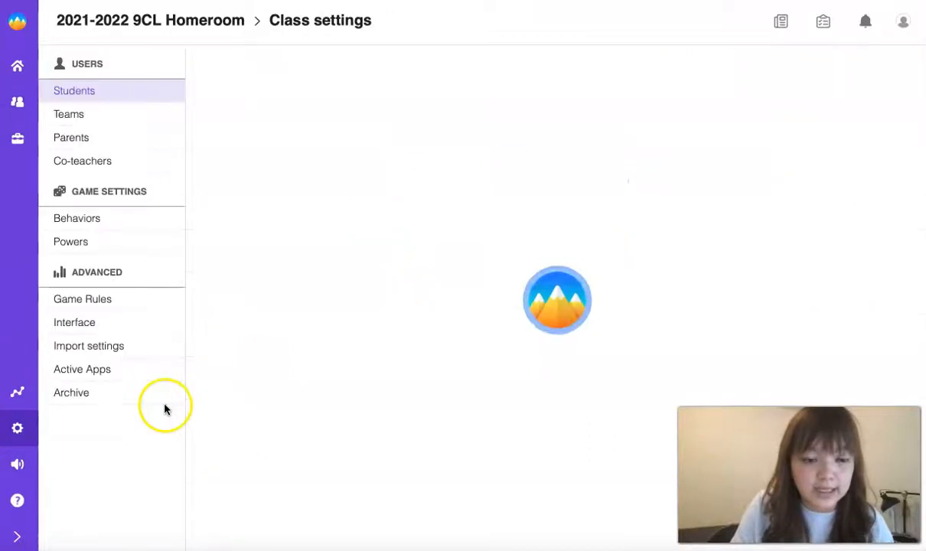
Read the Archive class warning without proceeding, then go back to the Class Dashboard.
click(129, 397)
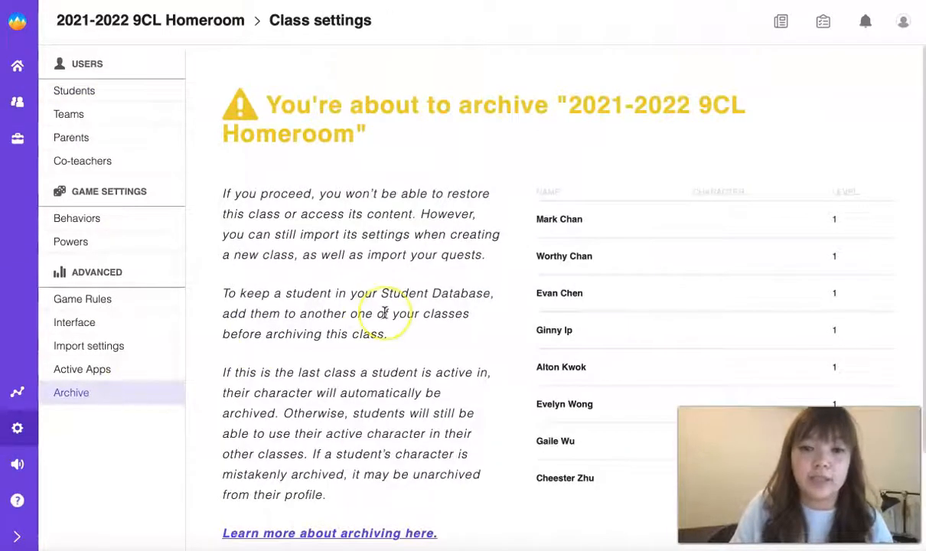
scroll(383, 310, down, 2)
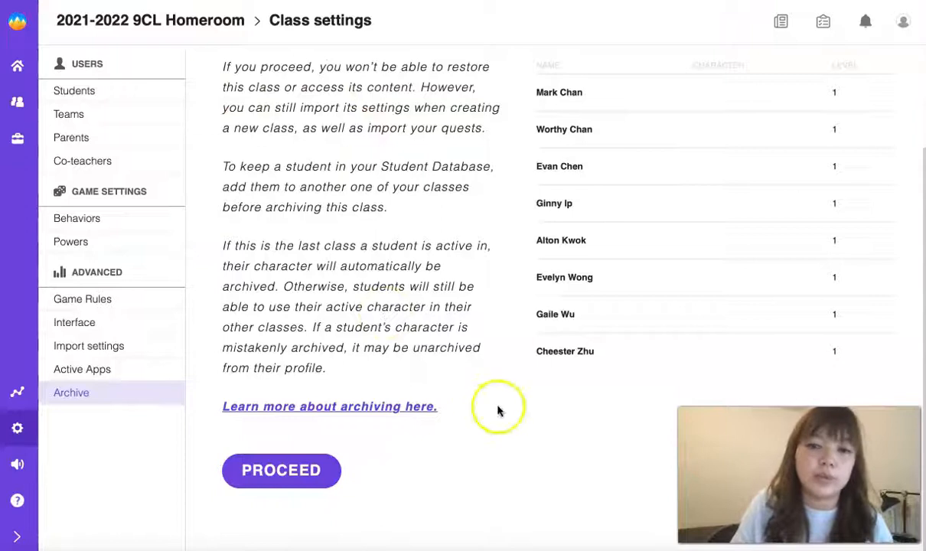
scroll(416, 304, up, 1)
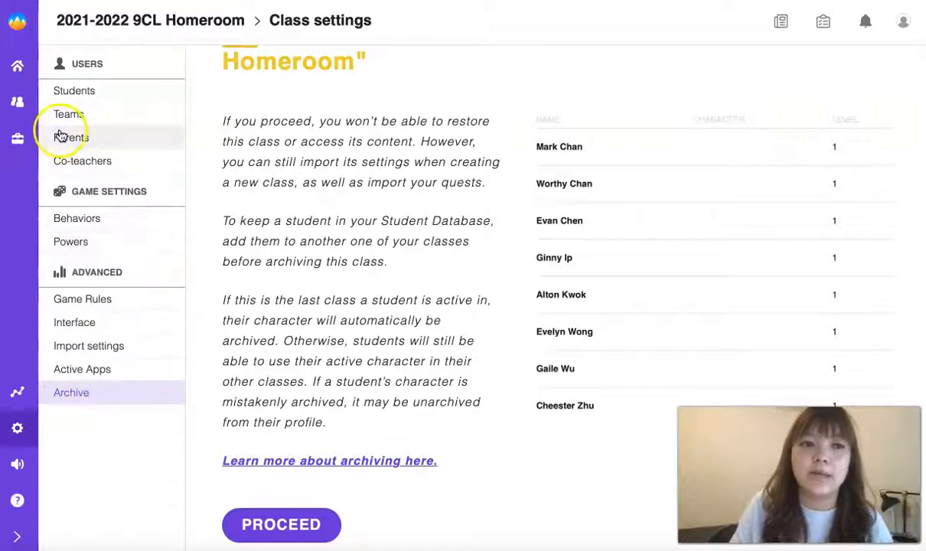
click(17, 105)
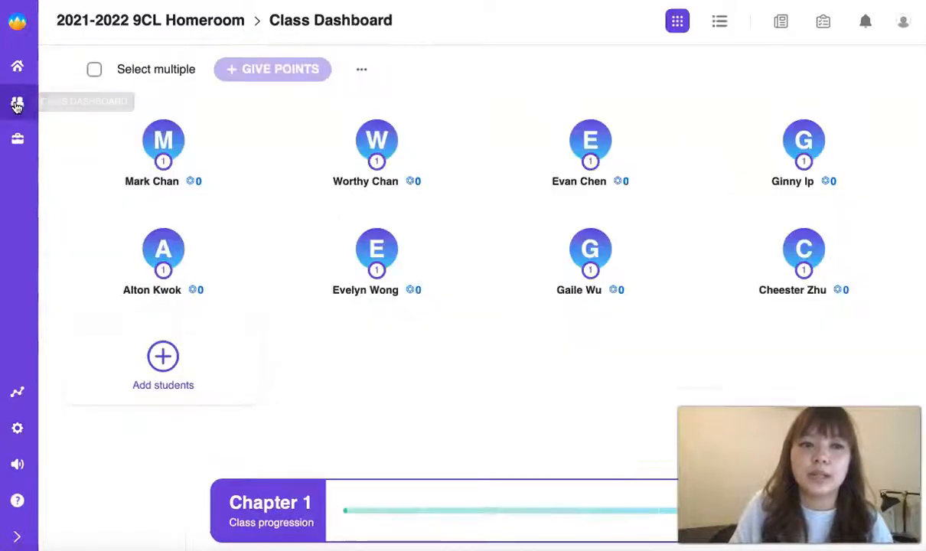
Look over the eight student cards, then open the 2021-2022 9CL Homeroom class settings.
mouse_move(188, 134)
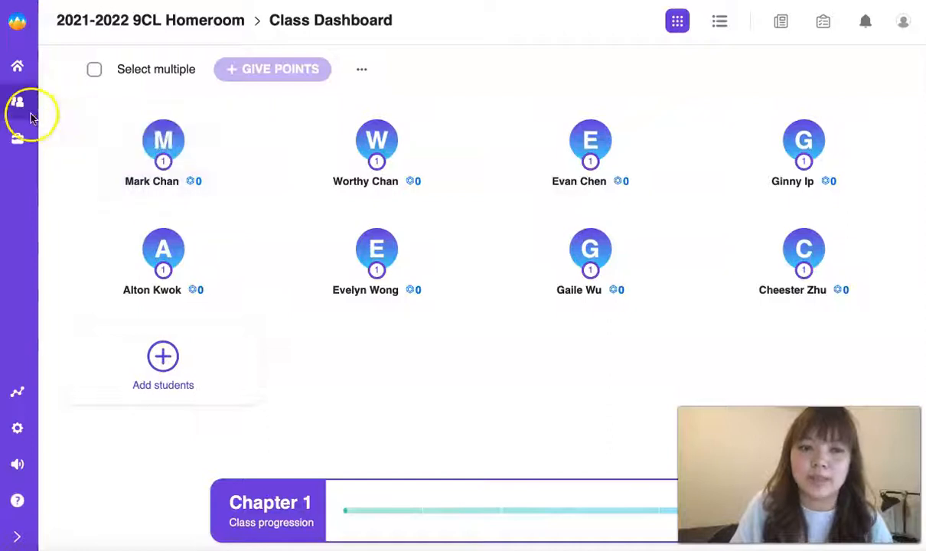
mouse_move(435, 169)
mouse_move(292, 266)
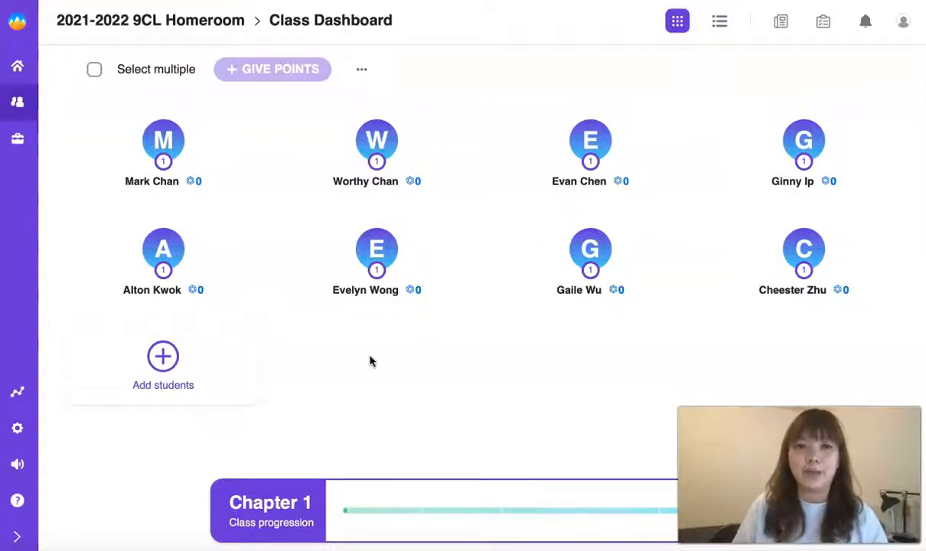
click(17, 428)
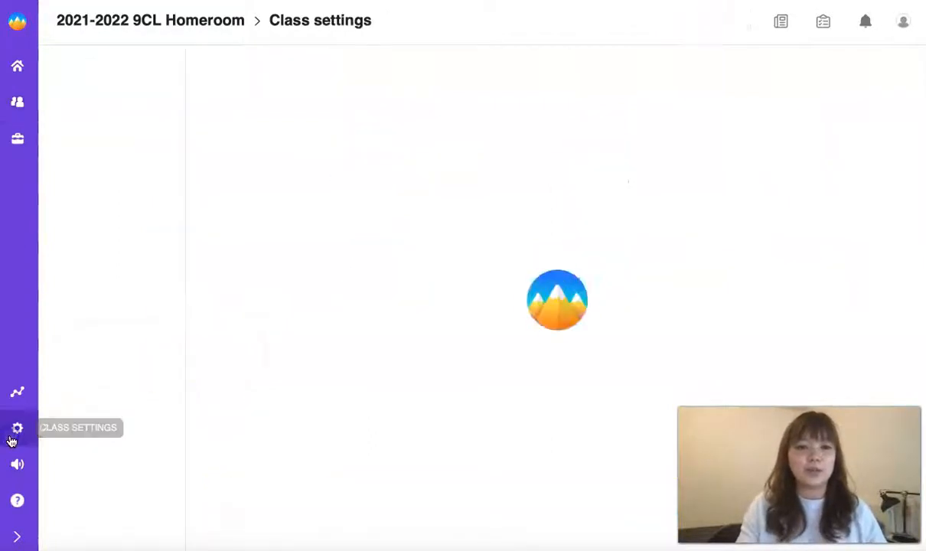